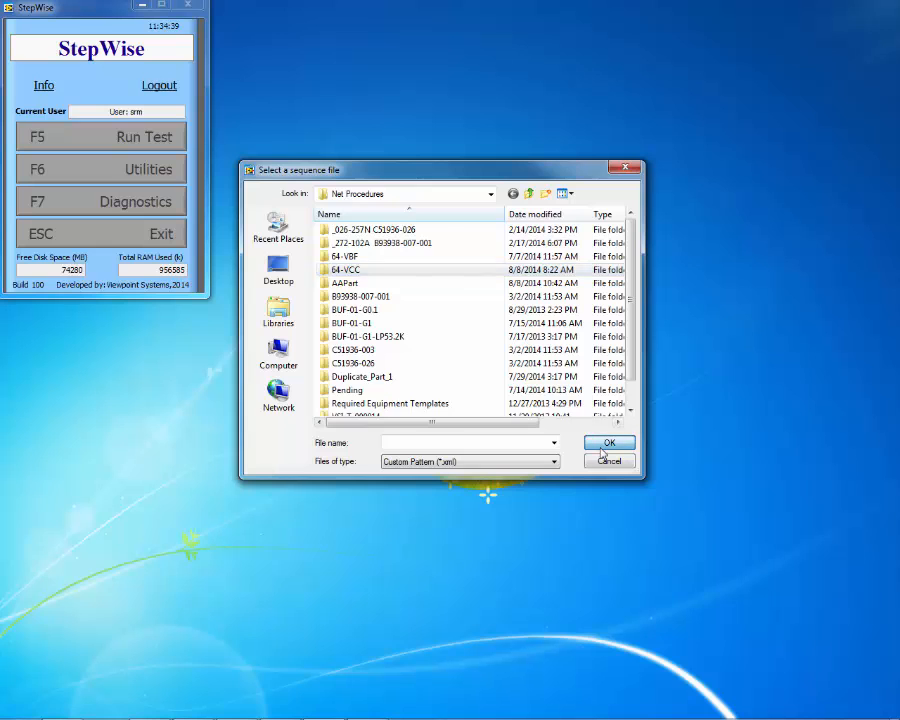
Open the sequence file 64-VCC_Rev_A_OpATP from the 64-VCC folder for editing
click(600, 440)
click(430, 311)
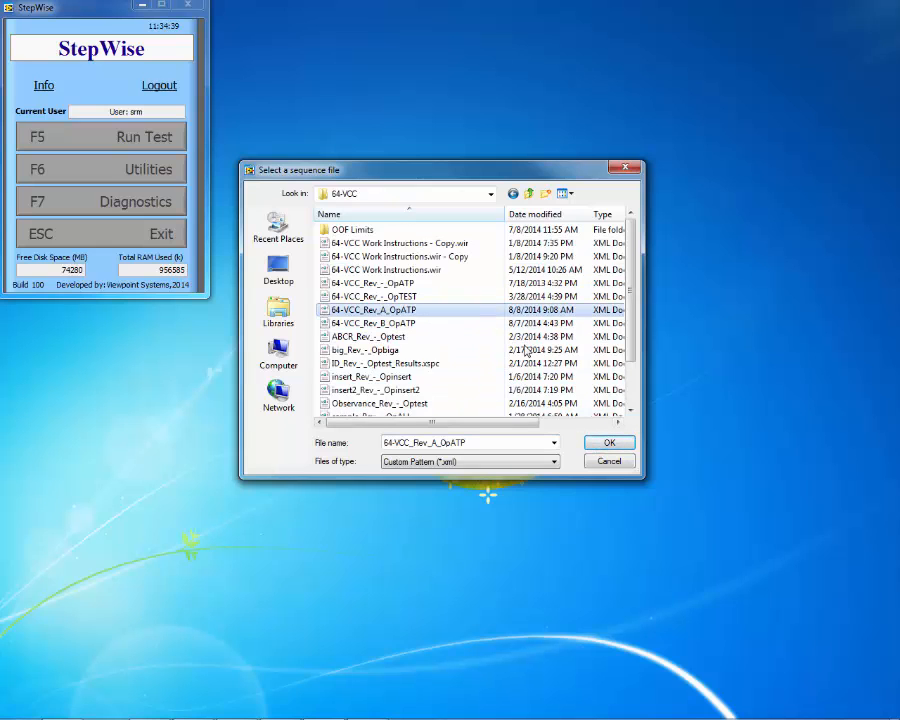
click(617, 442)
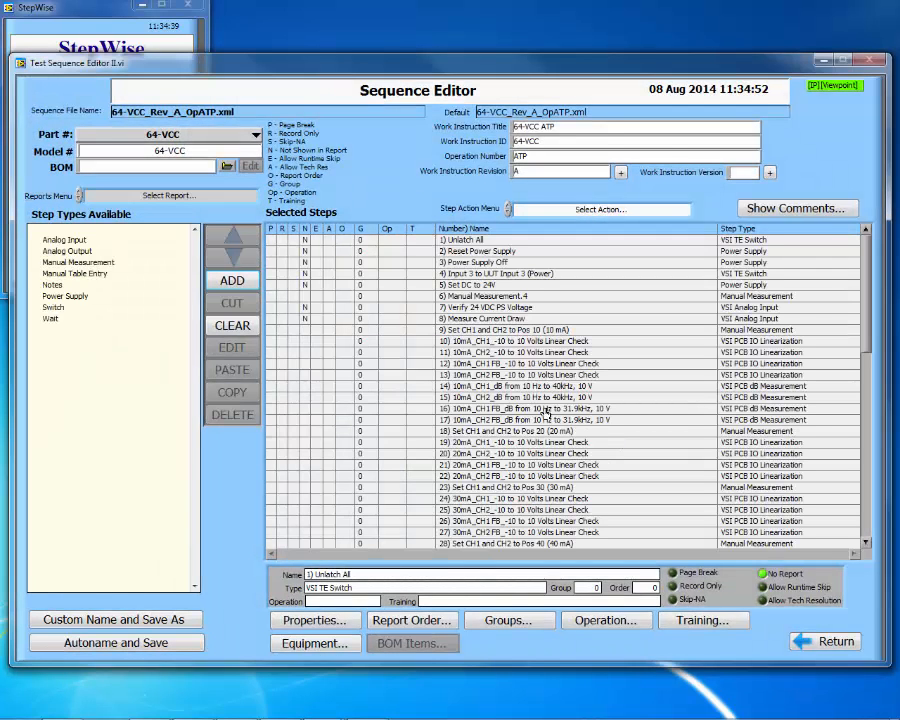
Open the annotation editor for the graphical work instruction image of step 6, Manual Measurement.4
click(519, 298)
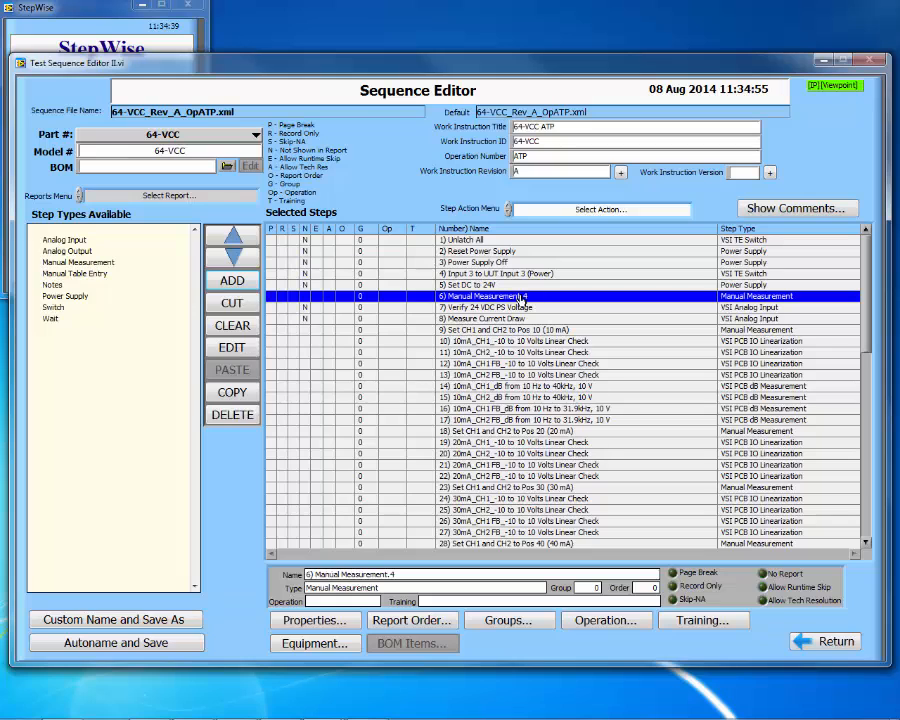
click(240, 350)
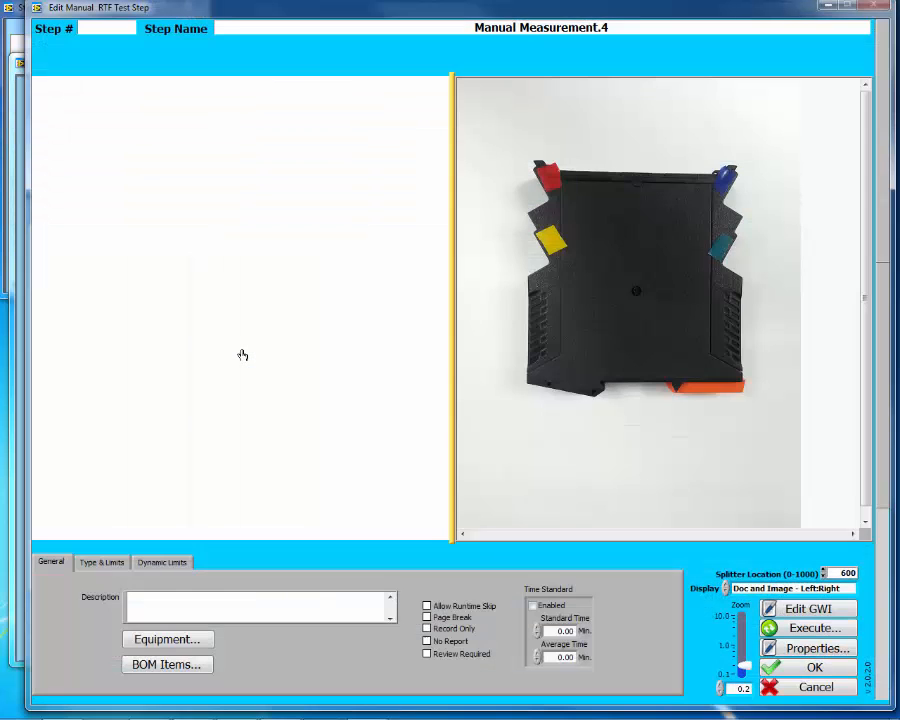
click(801, 609)
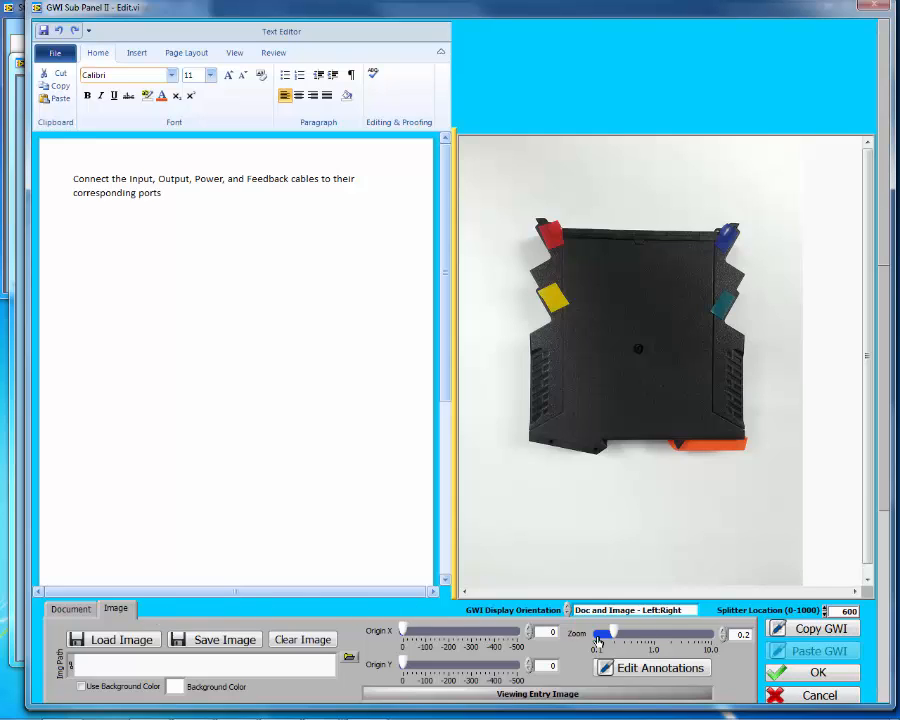
click(640, 668)
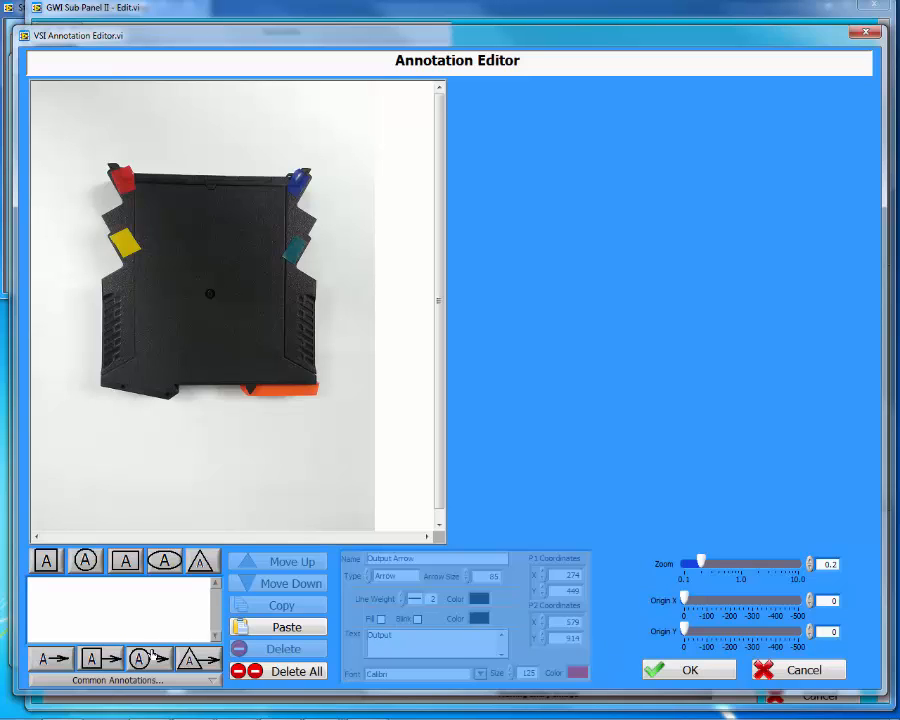
Add an arrow annotation pointing at the port between the red and yellow tabs, from about (199, 644) to about (564, 924)
click(63, 663)
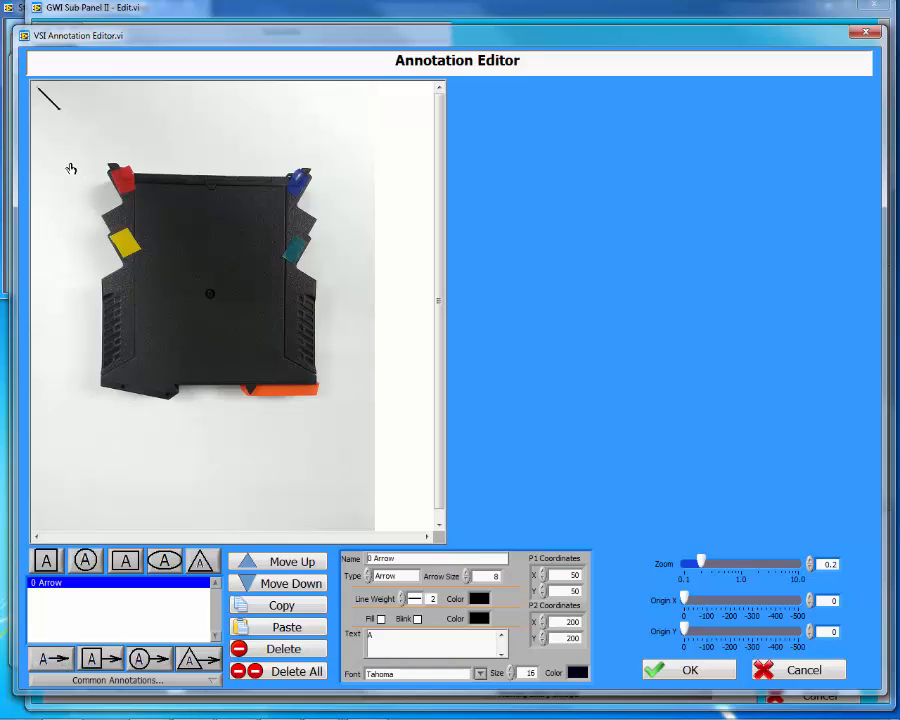
drag(72, 170, 111, 216)
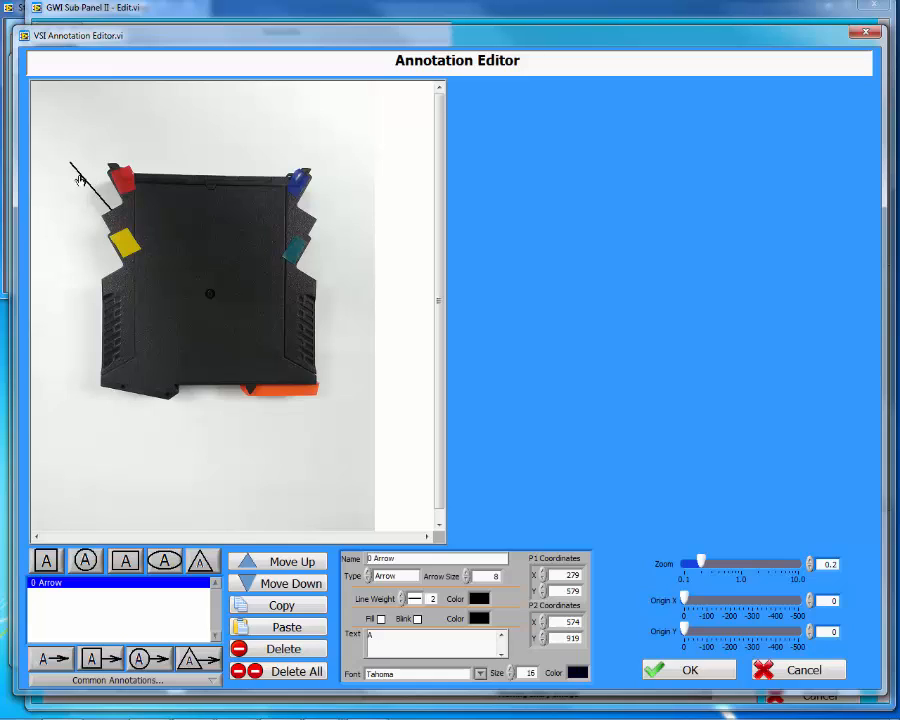
drag(59, 172, 111, 213)
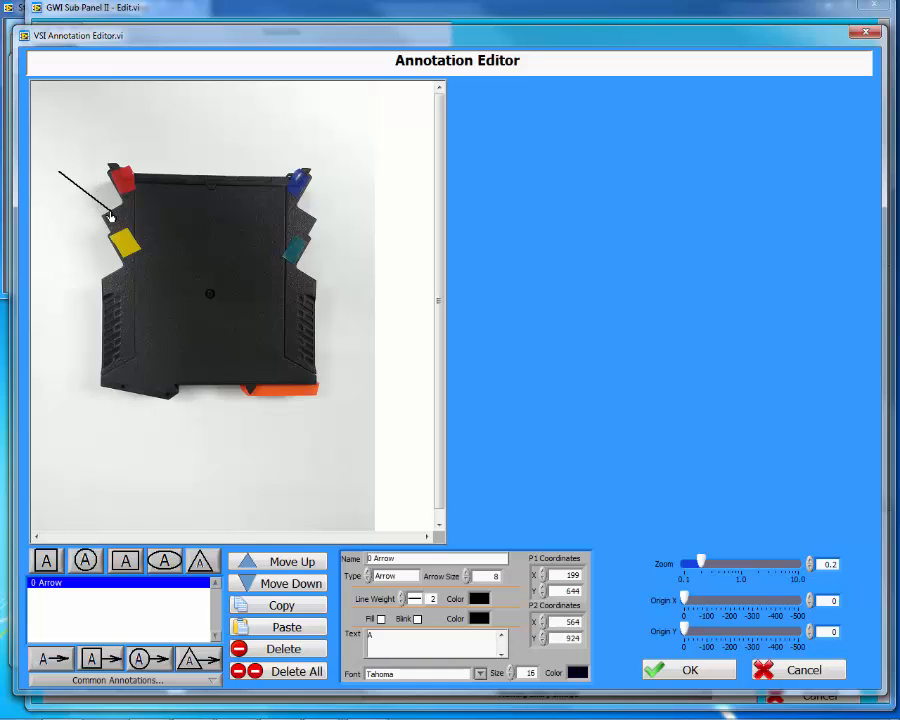
Duplicate the arrow with the copy pointing at the port between the blue and green tabs, and delete that copy
click(281, 603)
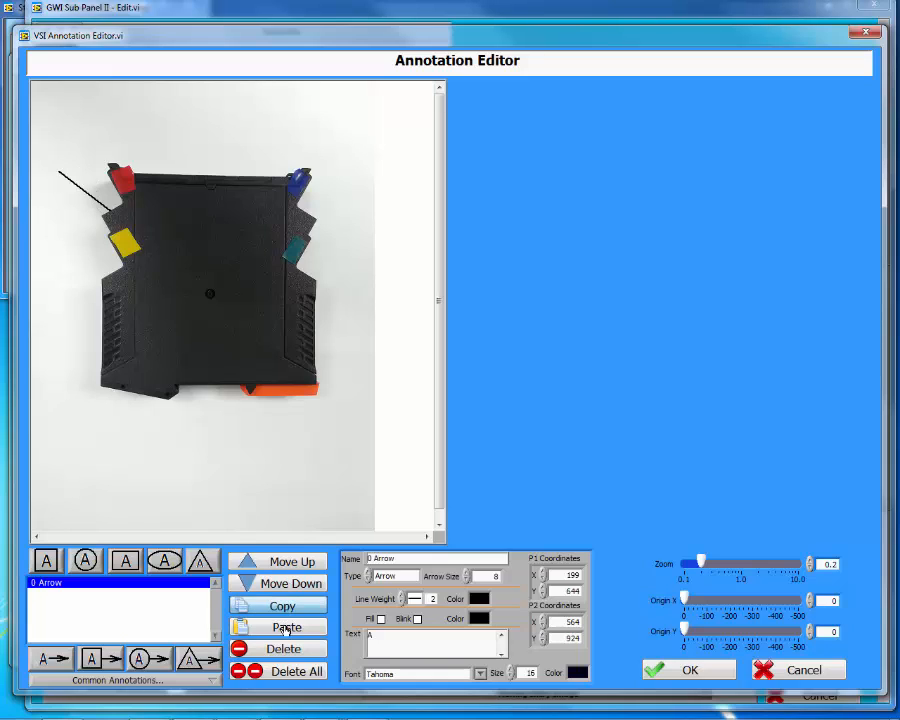
click(287, 628)
click(104, 594)
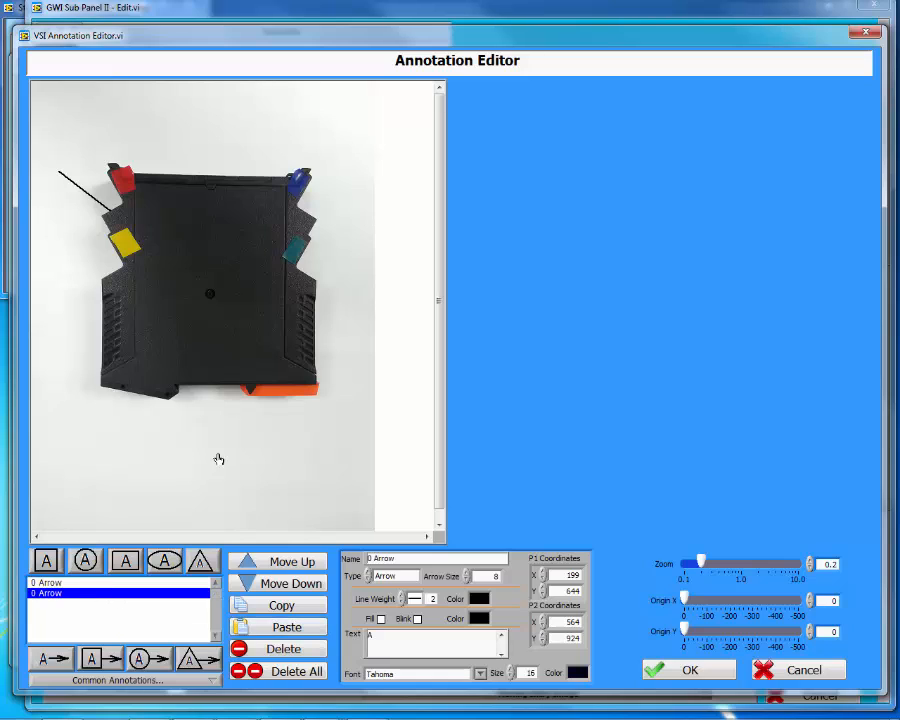
click(337, 172)
click(307, 217)
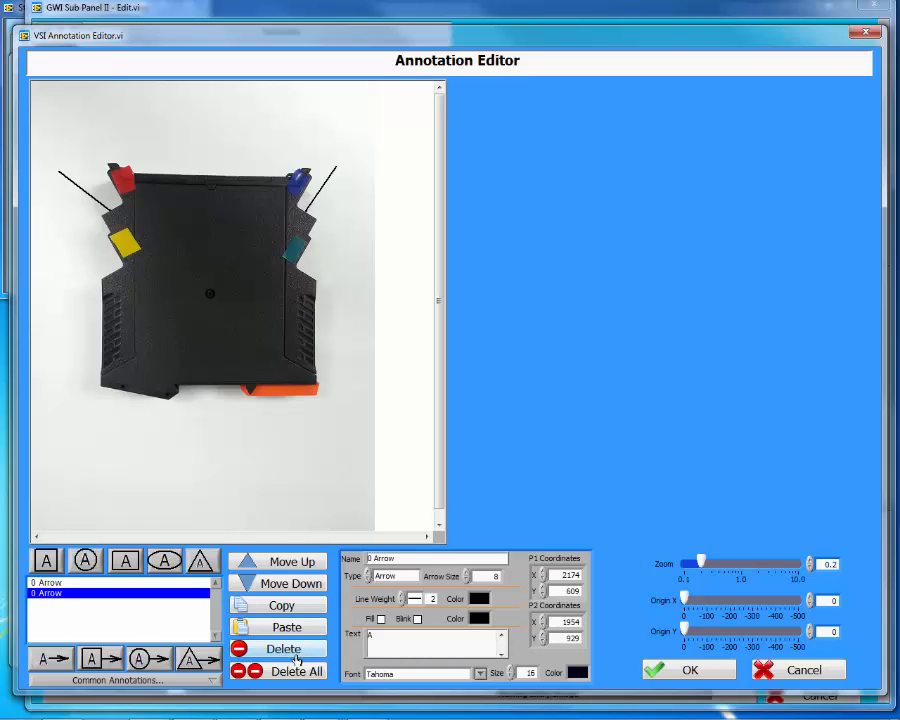
click(266, 645)
Set the remaining arrow's text to size 125 in the Calibri font
click(150, 582)
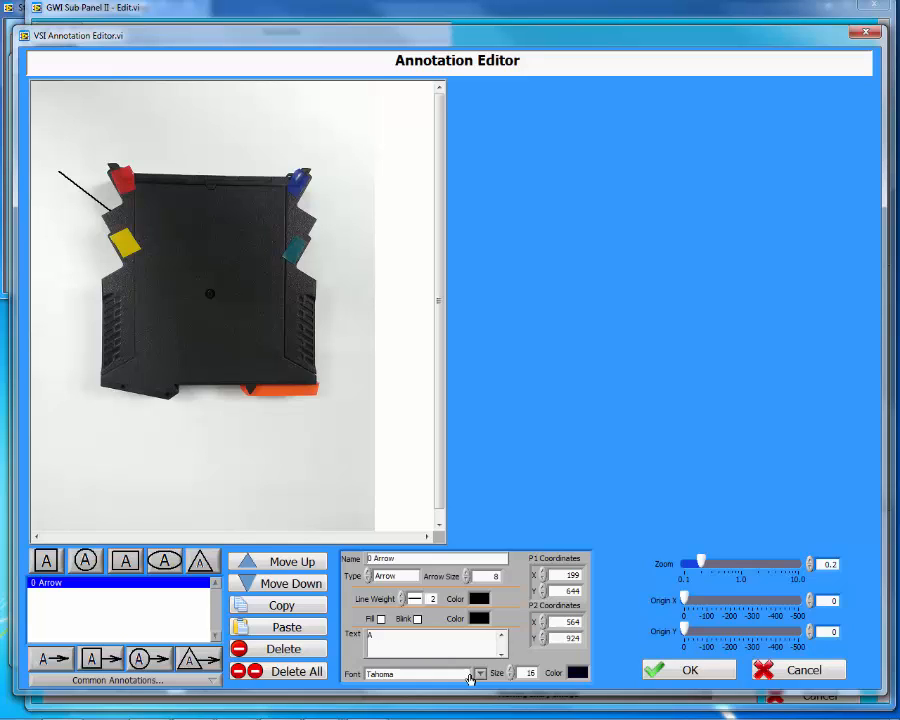
drag(521, 672, 537, 673)
text(125)
click(480, 673)
click(463, 673)
click(480, 673)
drag(640, 632, 641, 584)
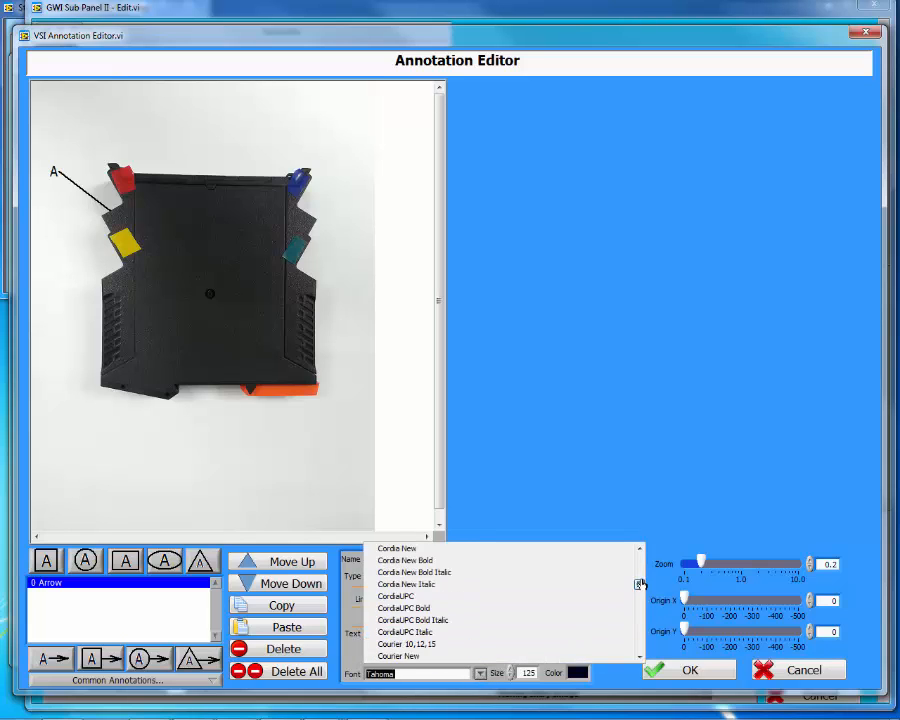
scroll(448, 594, up, 10)
click(408, 566)
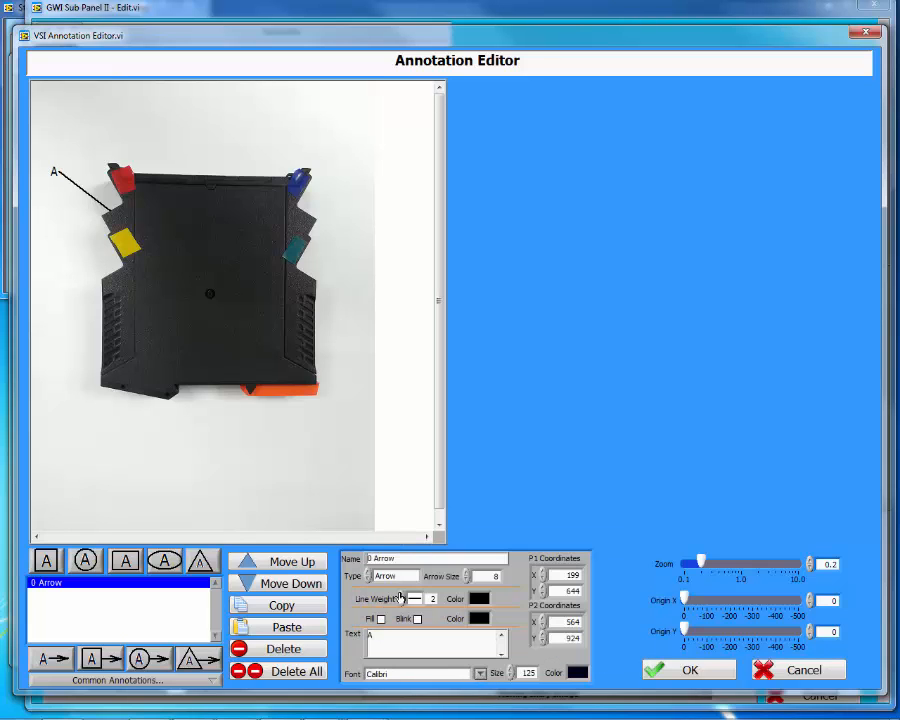
Label the arrow "Output" in red text and move its start to about X 329, Y 594 so the label fits
double_click(367, 636)
text(Output)
click(581, 673)
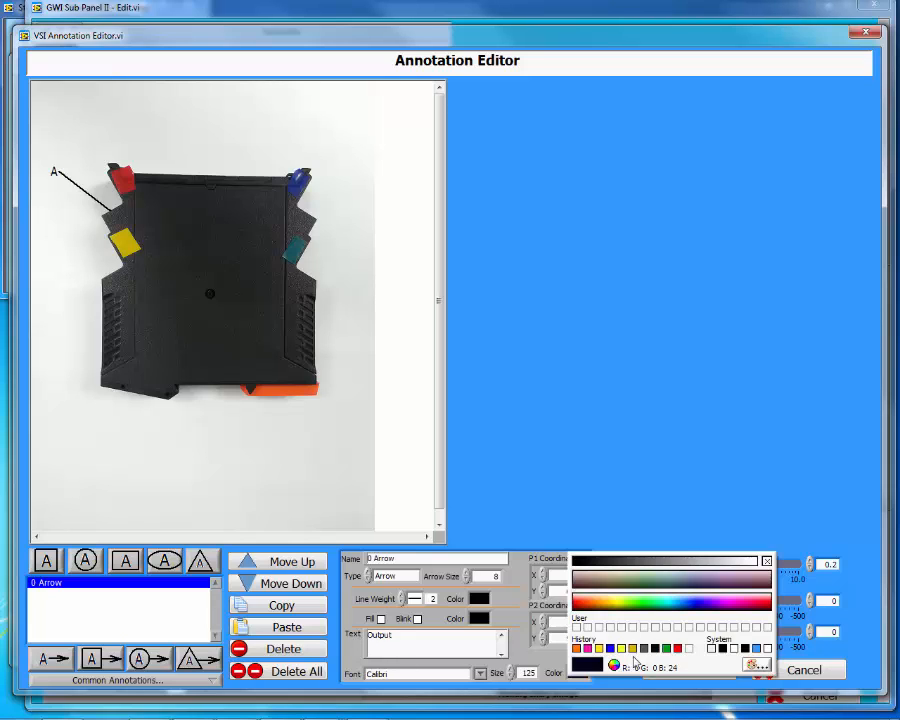
click(678, 651)
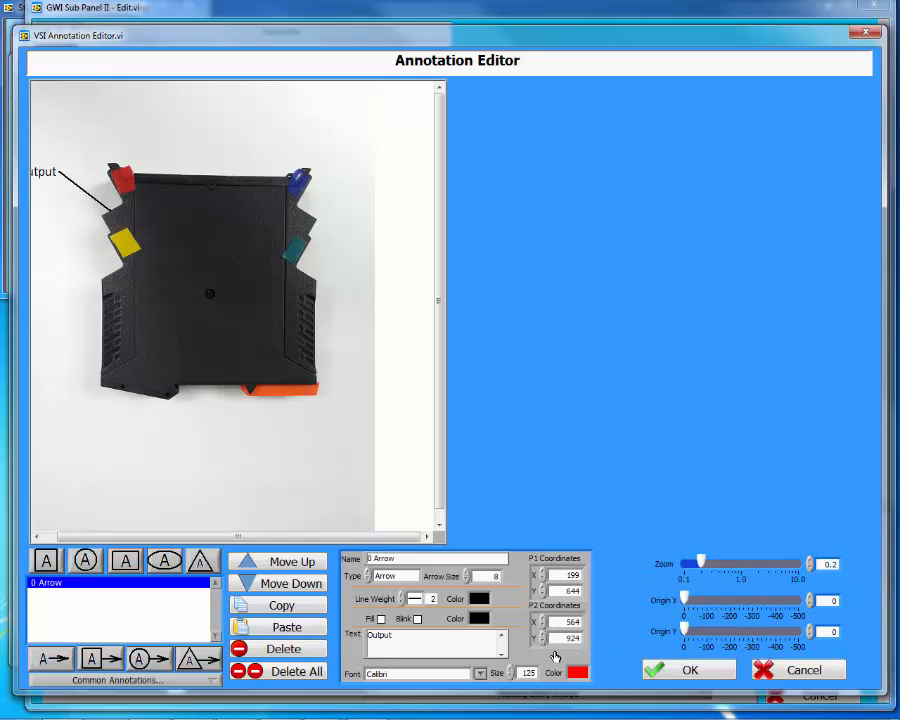
drag(46, 168, 78, 151)
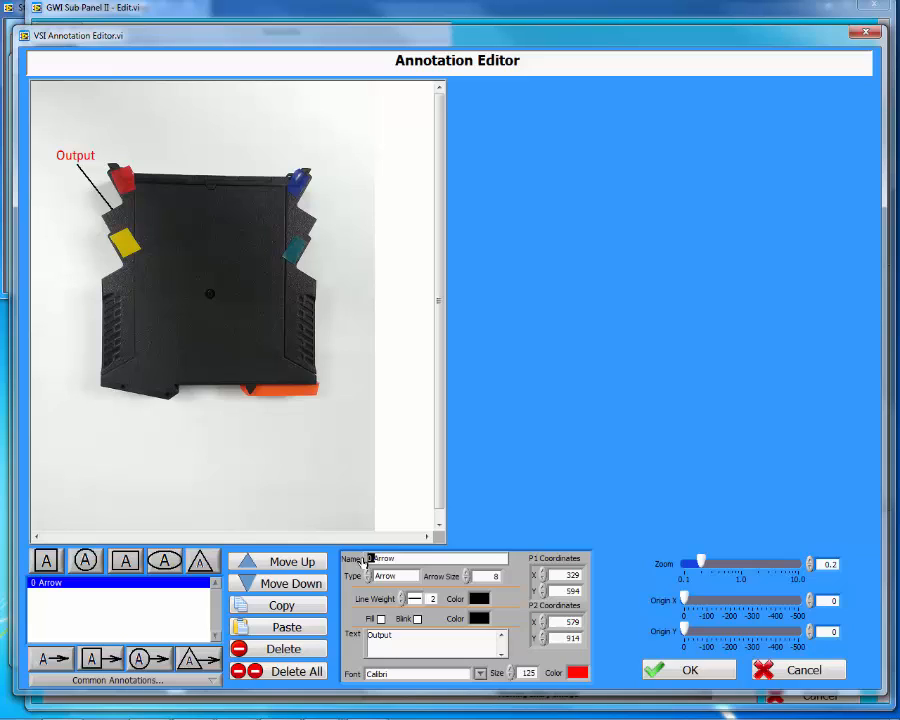
Rename the annotation "Output Arrow" and set its arrow size to 85
text(Output)
click(495, 576)
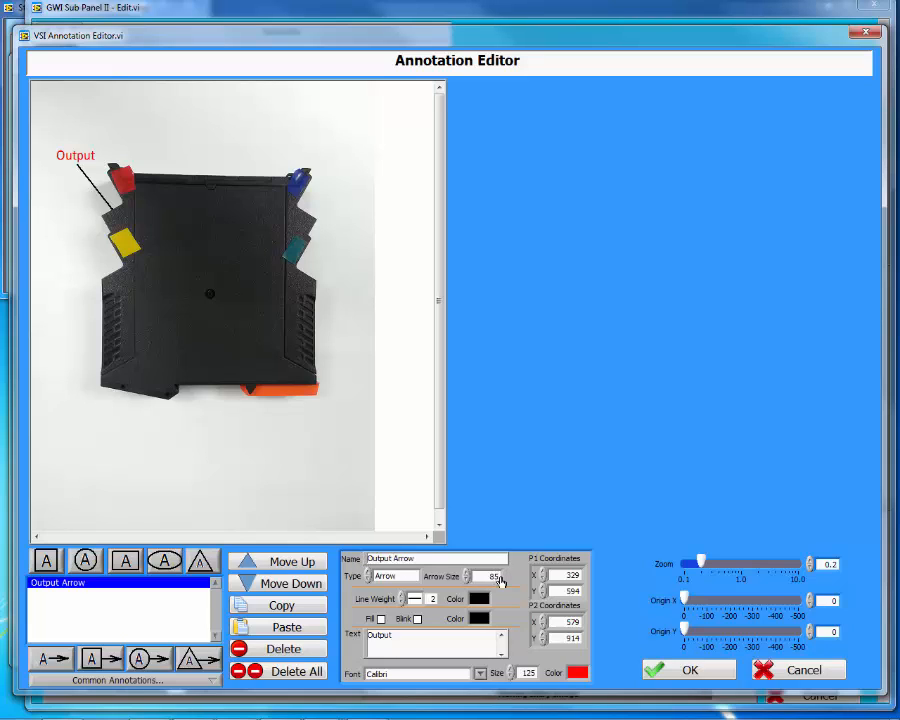
Try the Square type on the Output annotation and switch it back to Arrow
click(368, 574)
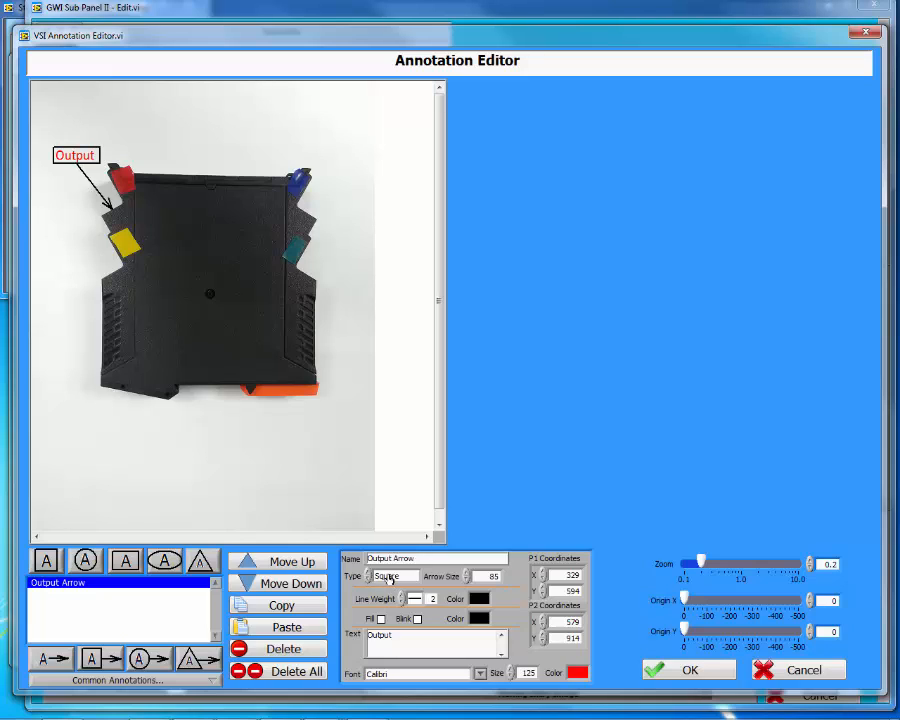
click(368, 577)
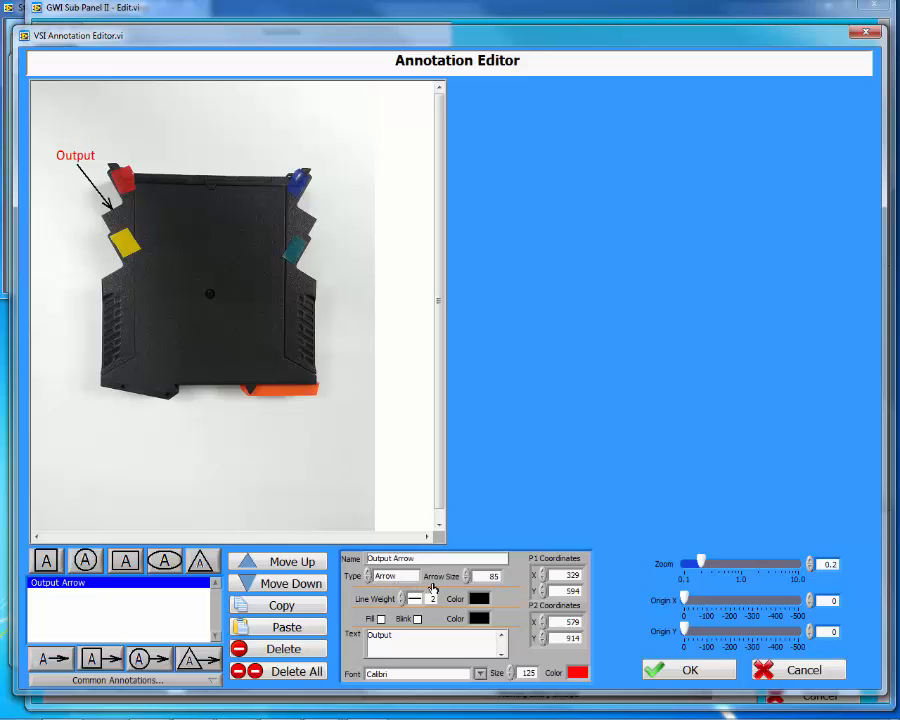
click(393, 577)
click(396, 575)
Set the line color of the Output arrow to red
click(402, 602)
click(402, 598)
click(481, 601)
click(500, 570)
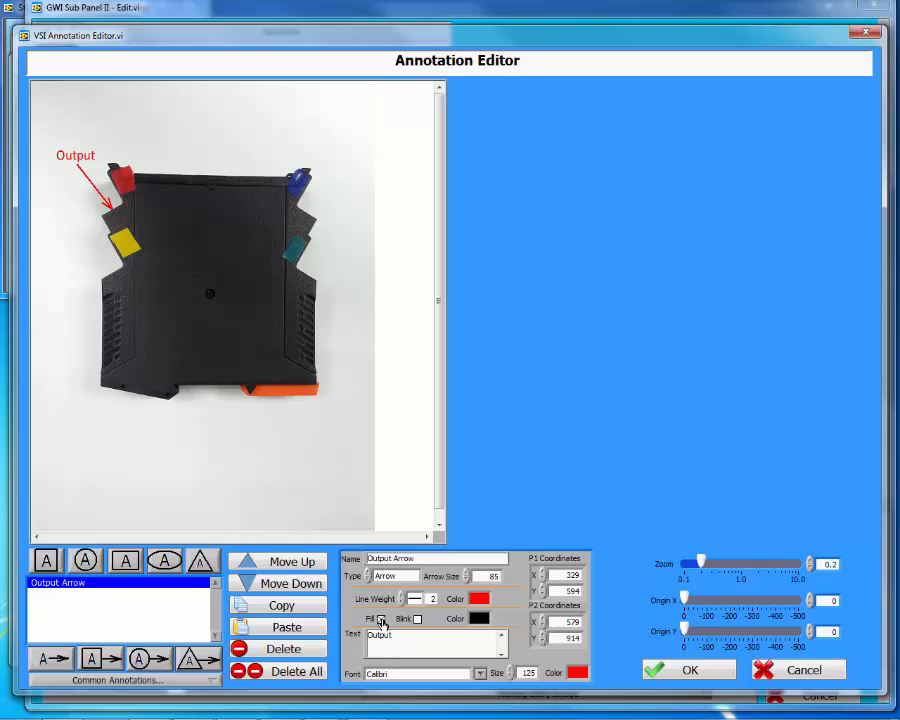
Try a yellow fill and blinking on the Output annotation, and turn both options off again
click(380, 620)
click(479, 618)
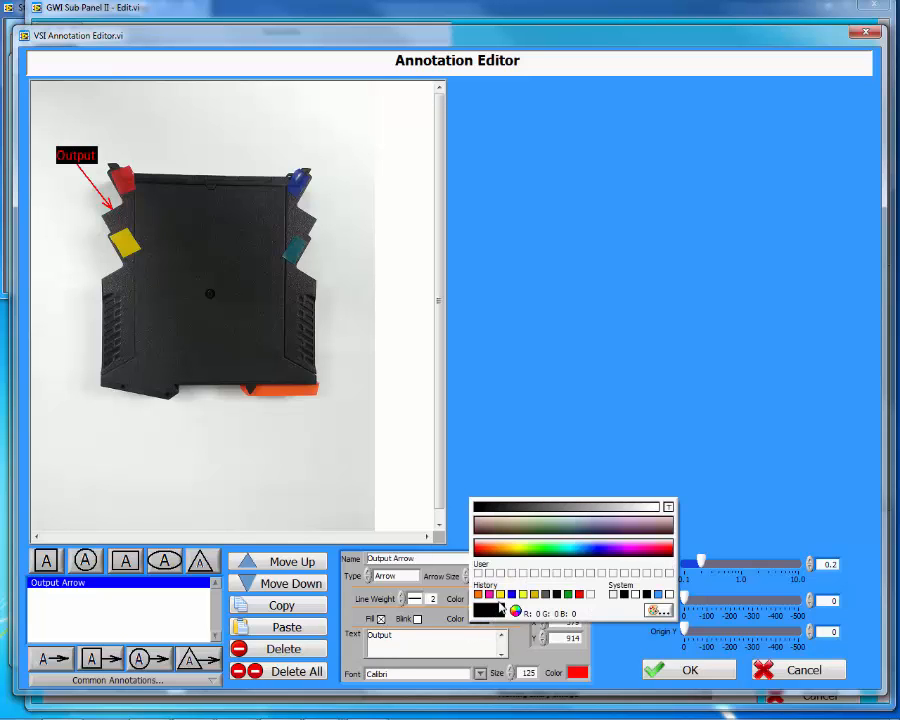
click(500, 595)
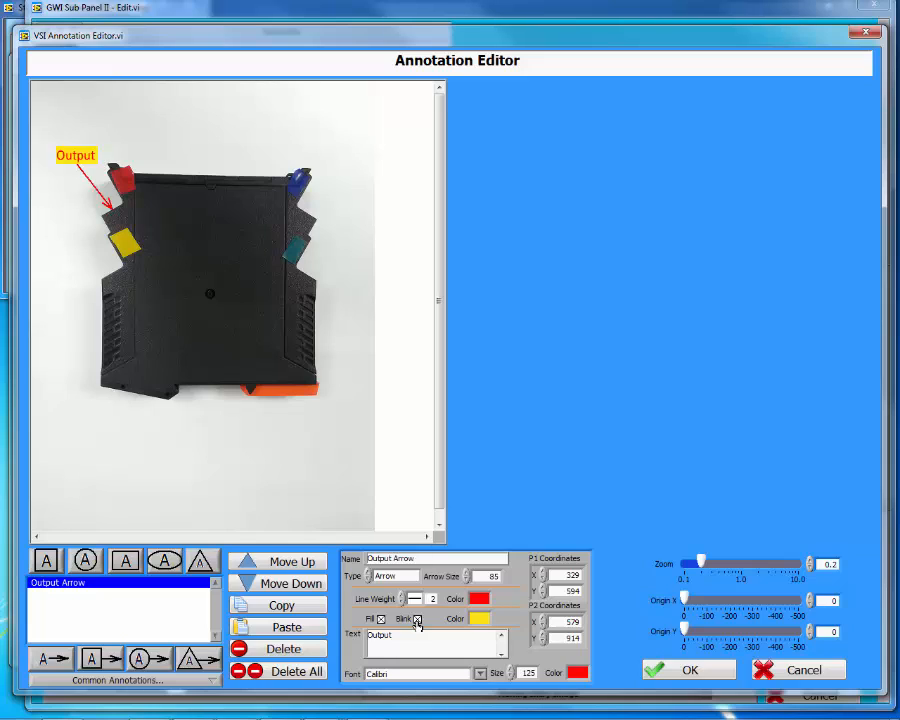
click(417, 620)
click(381, 619)
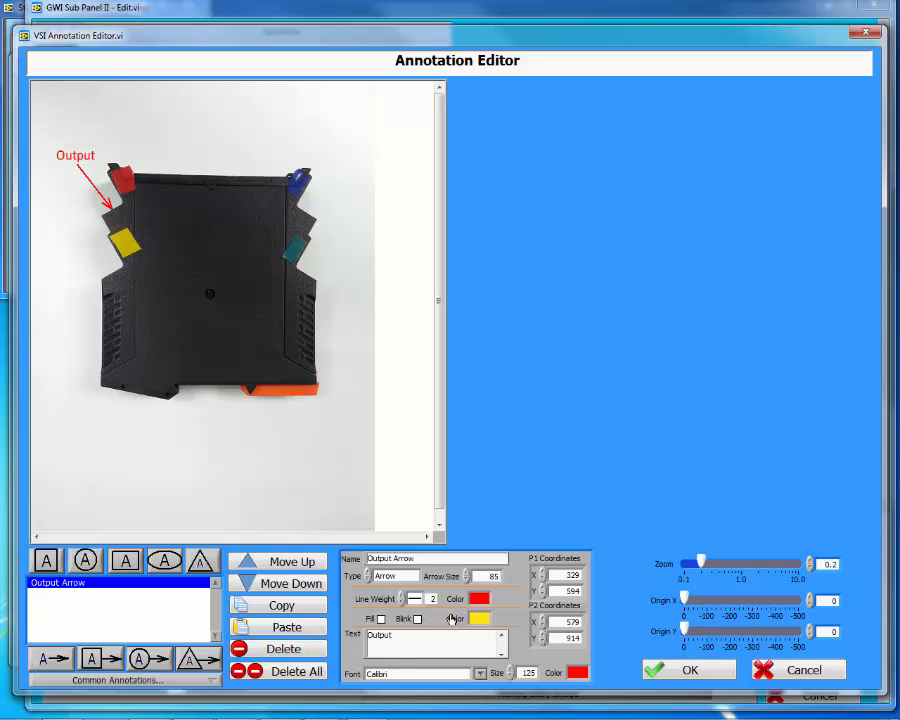
Try different P1 X coordinates for the Output arrow, including 400 and 300
click(564, 576)
key(Up)
key(Up)
key(Up)
double_click(587, 576)
text(4)
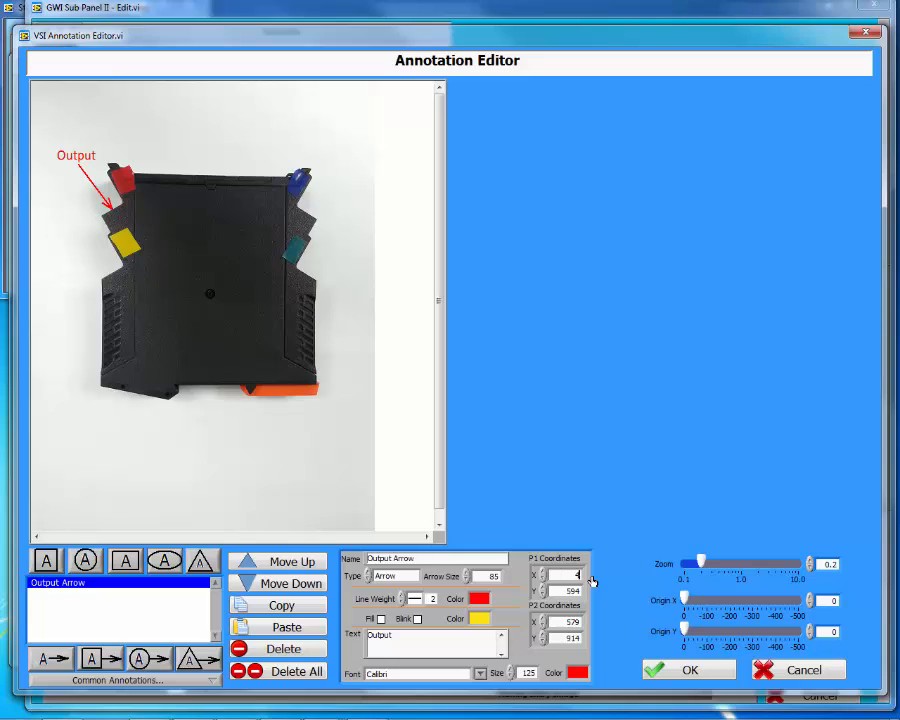
text(00)
click(592, 581)
double_click(579, 576)
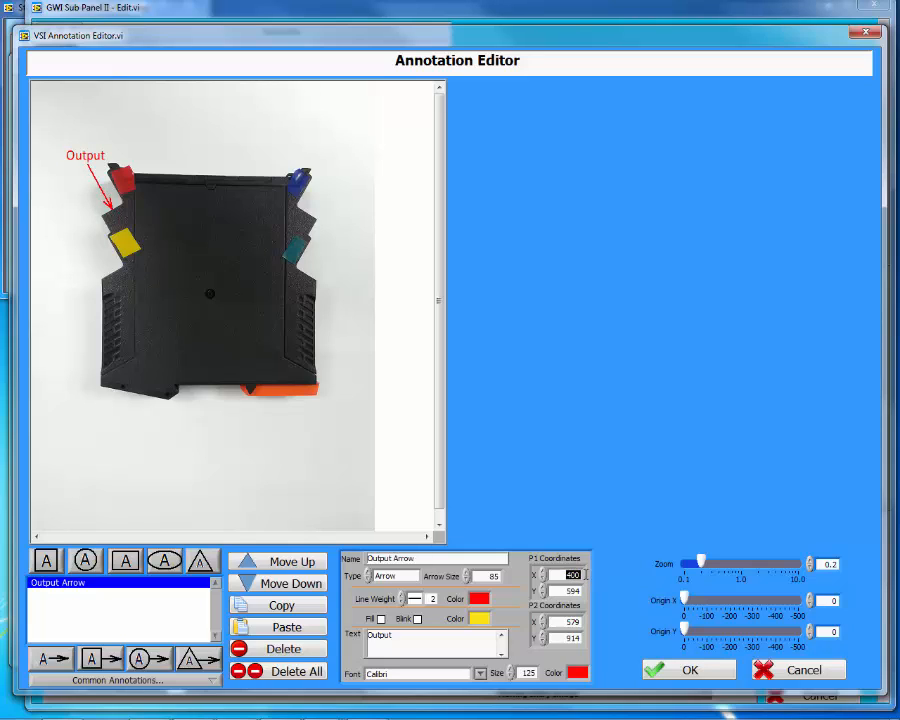
text(30)
key(Return)
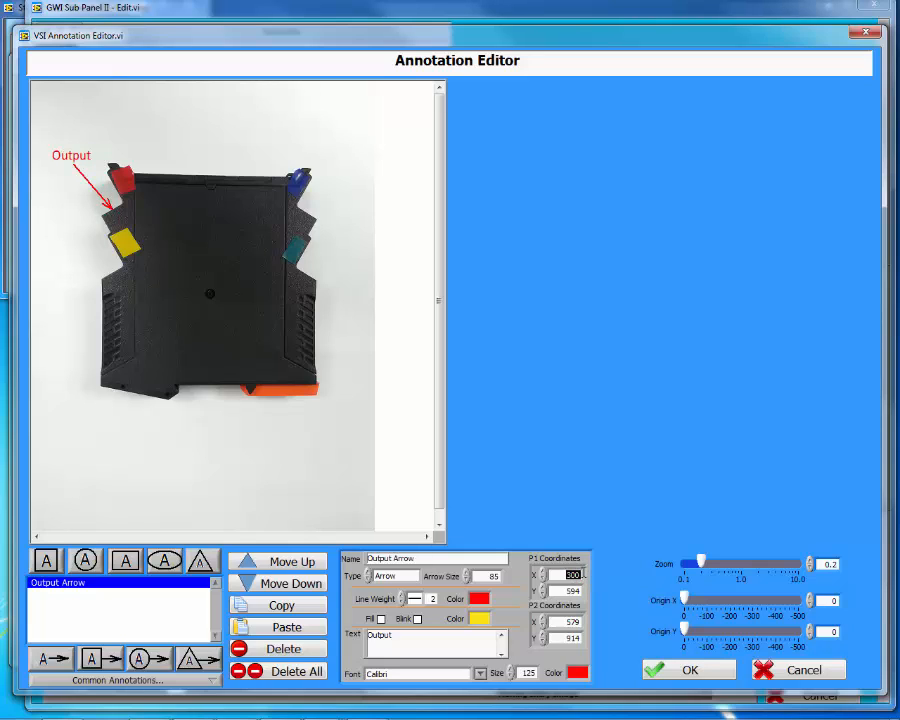
Set the Output arrow's P1 coordinates to X 333 and Y 600
text(333)
key(Tab)
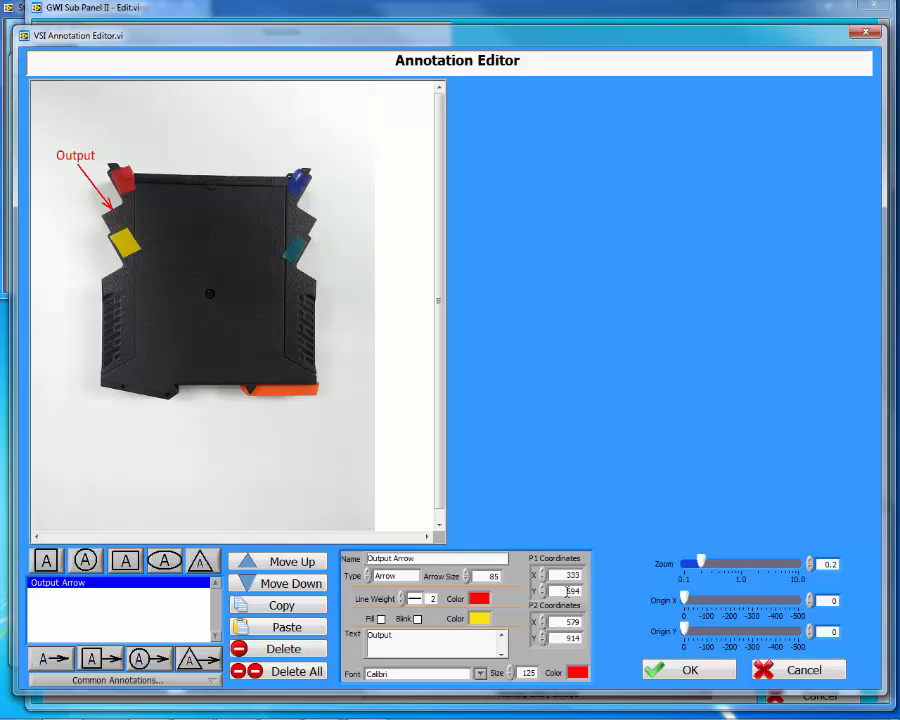
text(500)
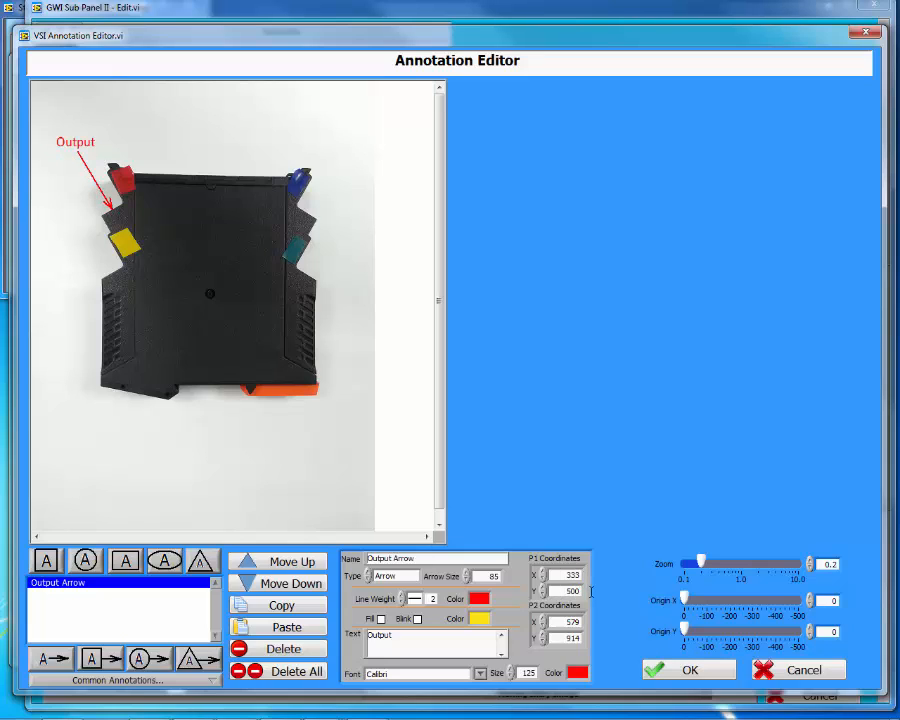
key(Return)
text(600)
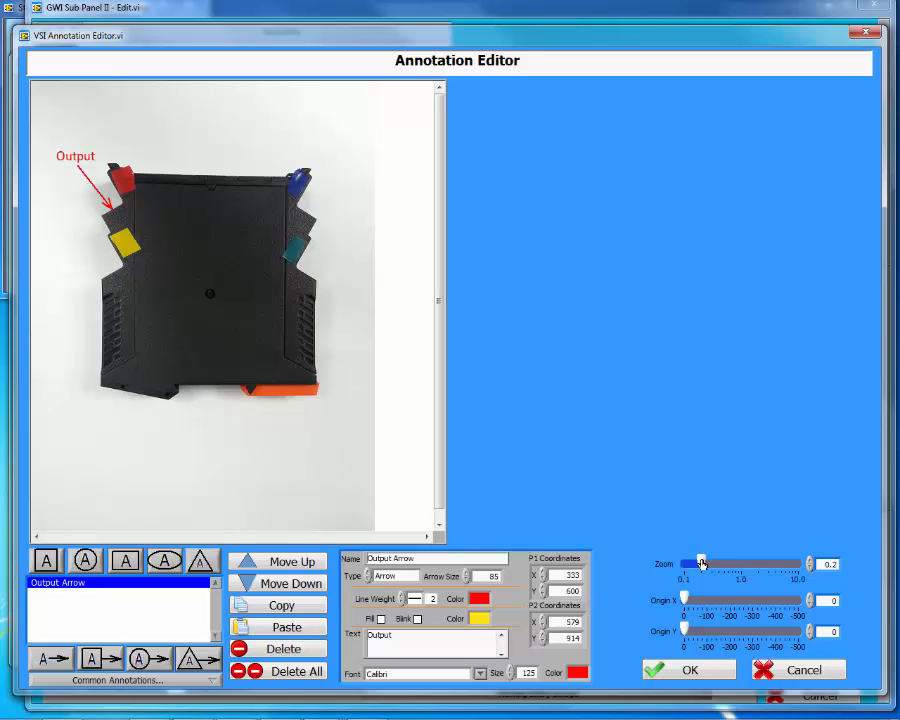
Check which common annotations are available to insert, without adding one
drag(702, 564, 675, 603)
click(188, 681)
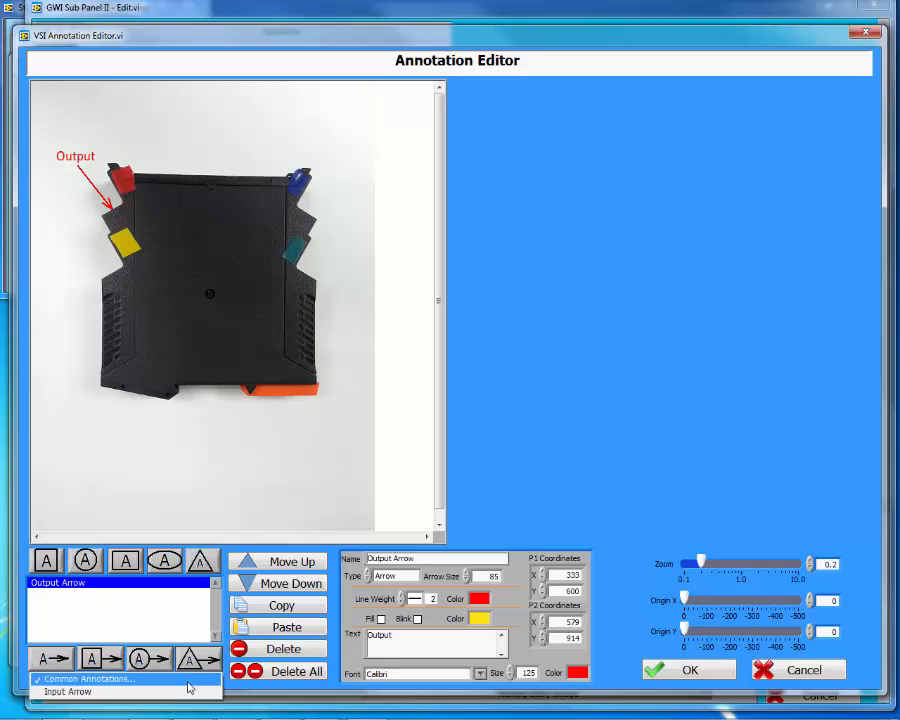
click(189, 680)
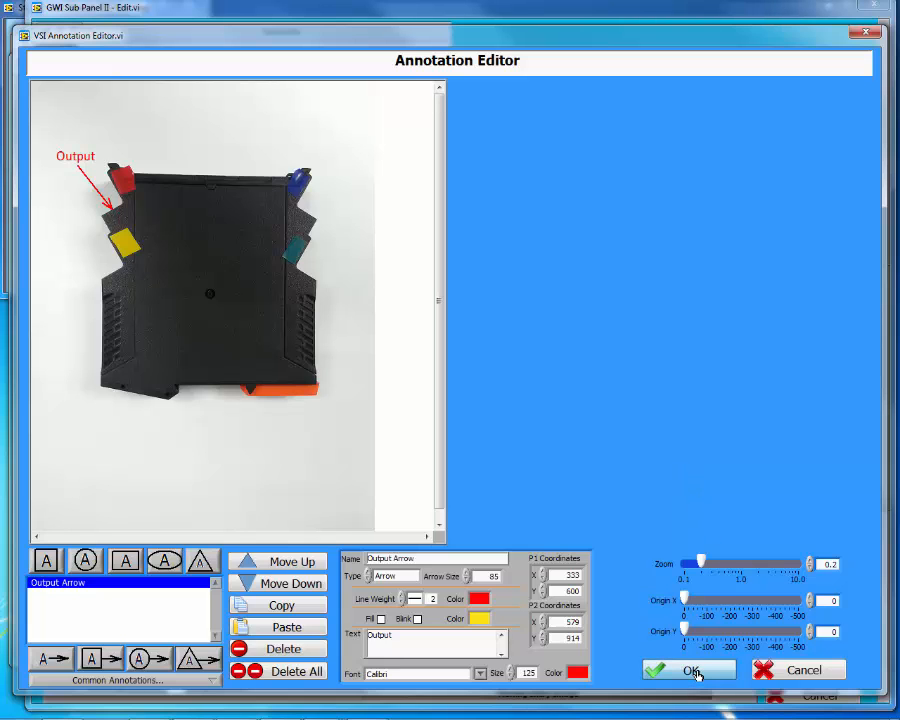
Accept the annotation, the work instruction edits and the Manual Measurement.4 step changes
click(690, 670)
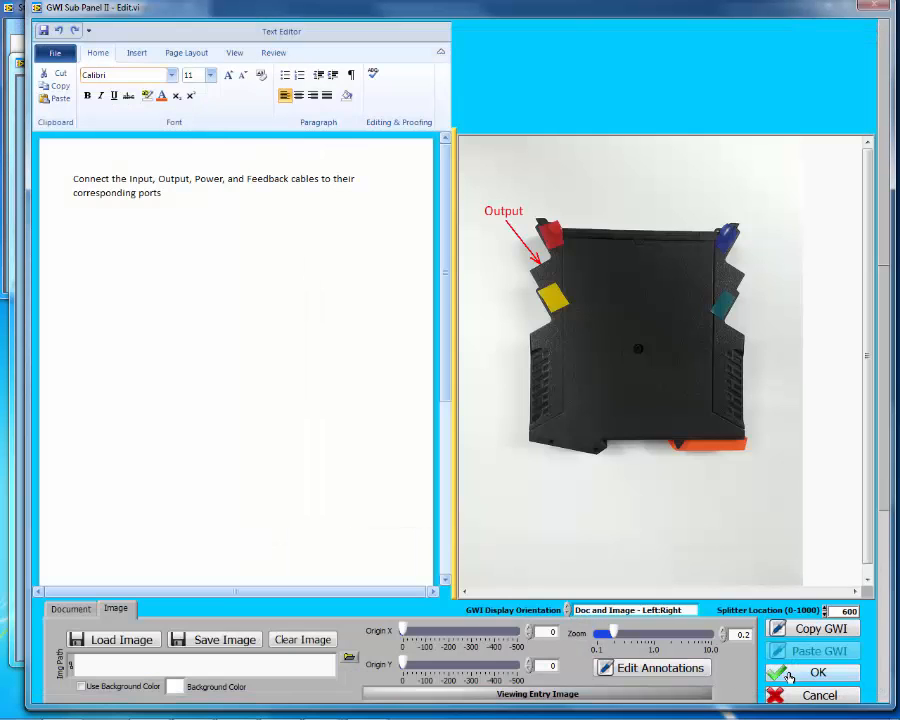
click(789, 674)
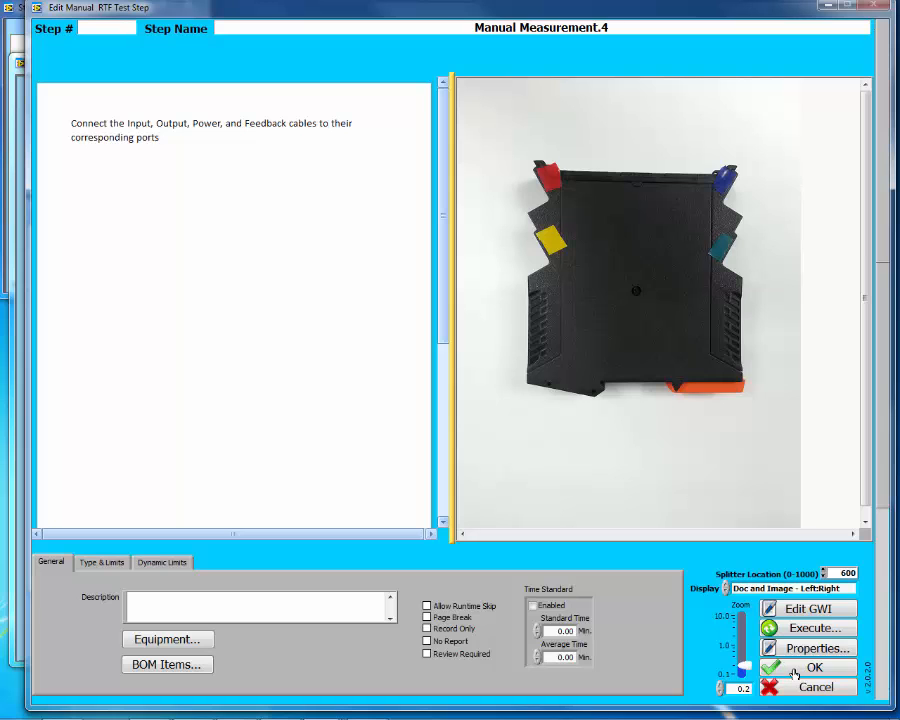
click(794, 674)
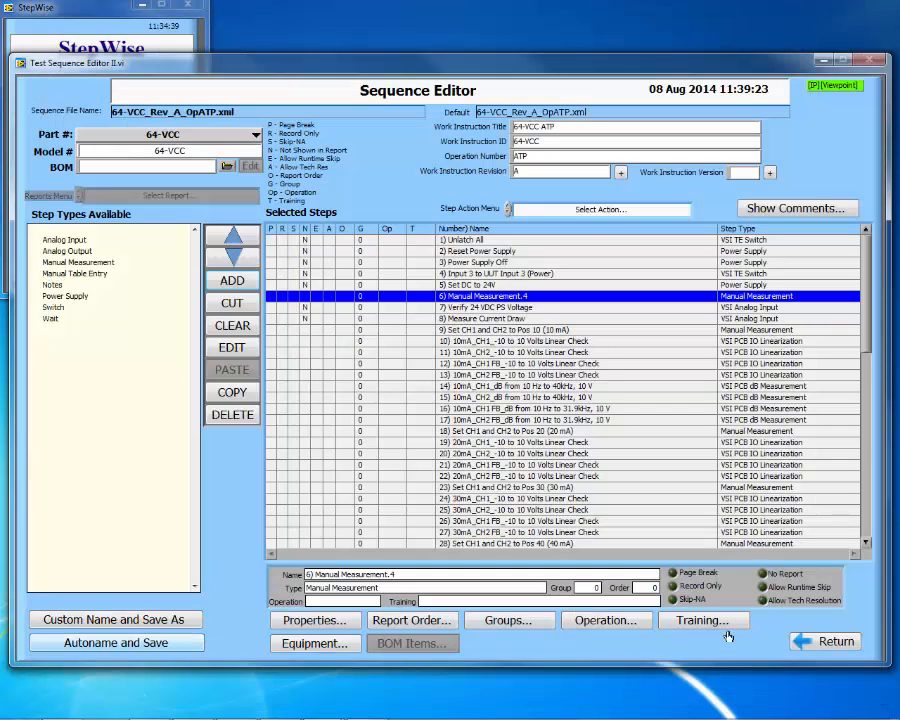
Leave the sequence editor and review the shared Input Arrow in the system configuration's common annotations
click(808, 641)
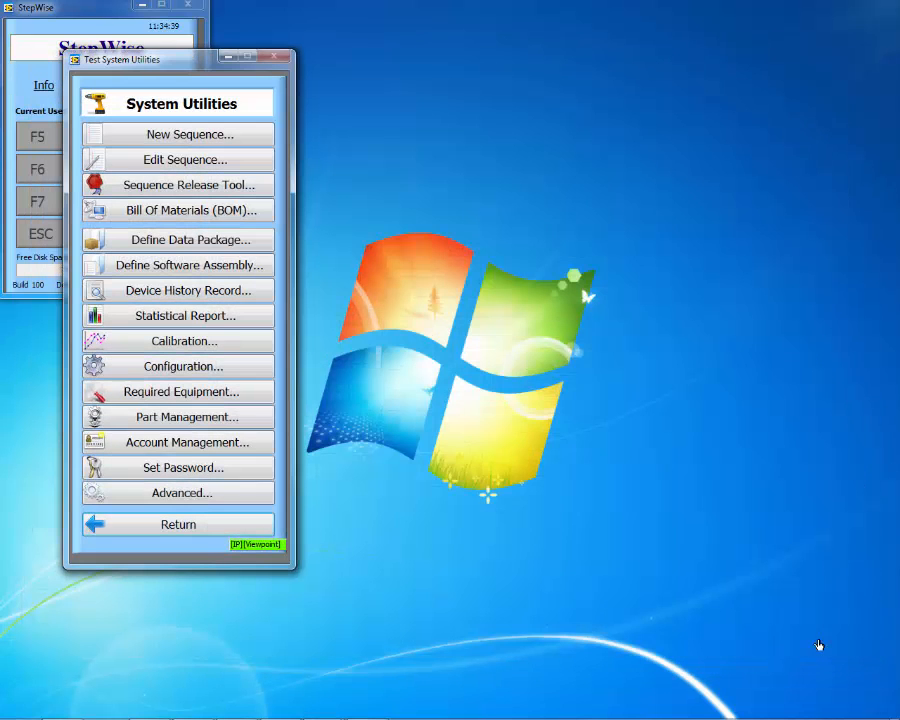
click(203, 370)
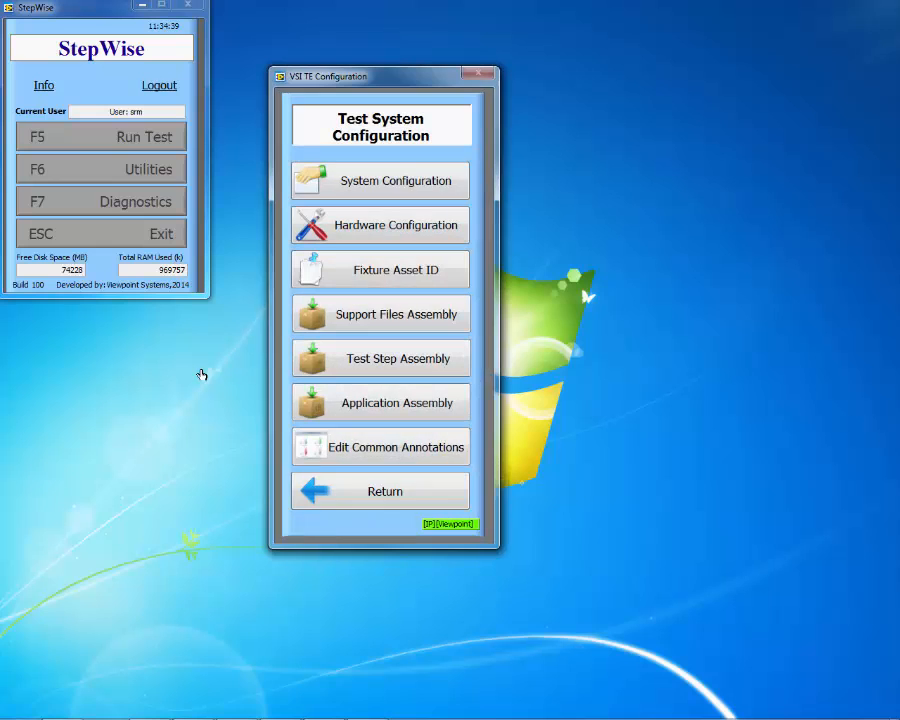
click(390, 448)
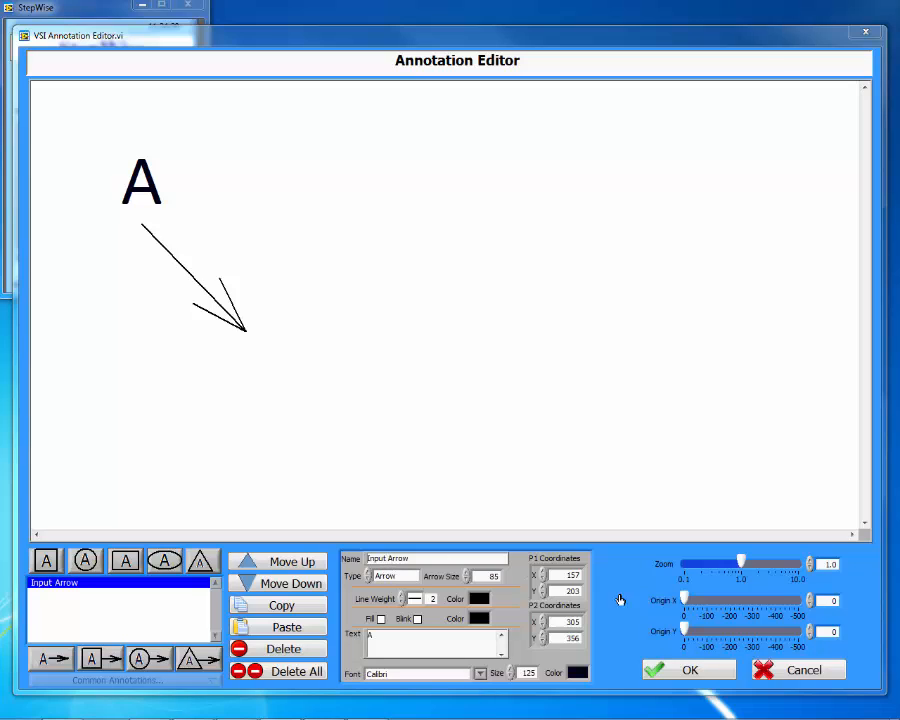
click(694, 671)
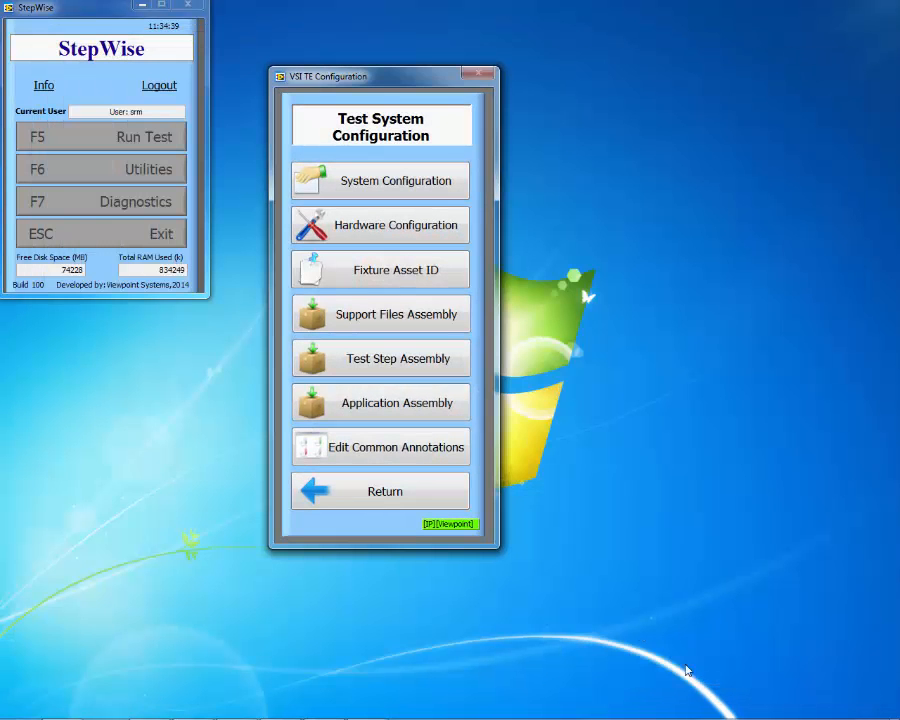